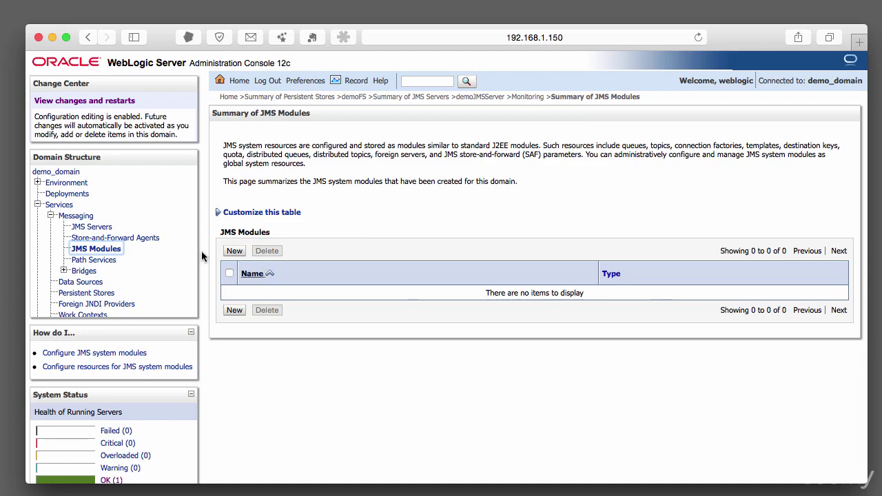
Start a new JMS system module named demoJMSModule, leaving the descriptor file name and location blank, and proceed to its targets
left_click(234, 251)
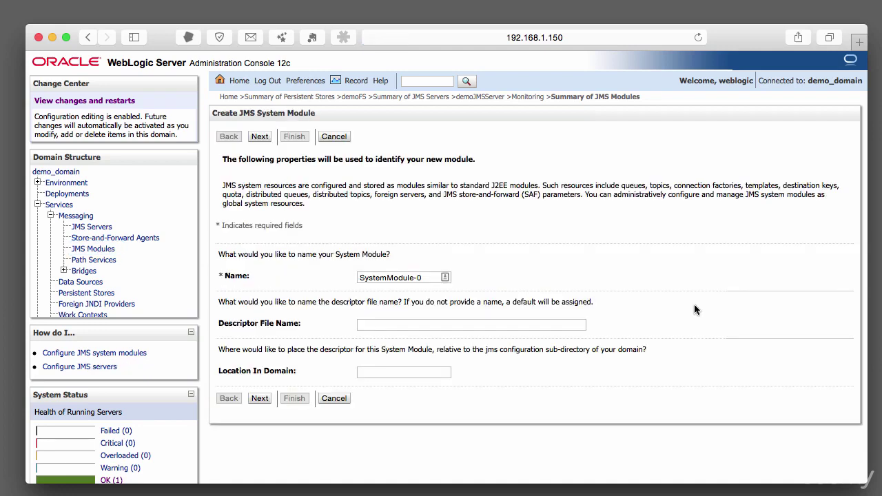
left_click(412, 279)
key("super+a")
type("ddemo")
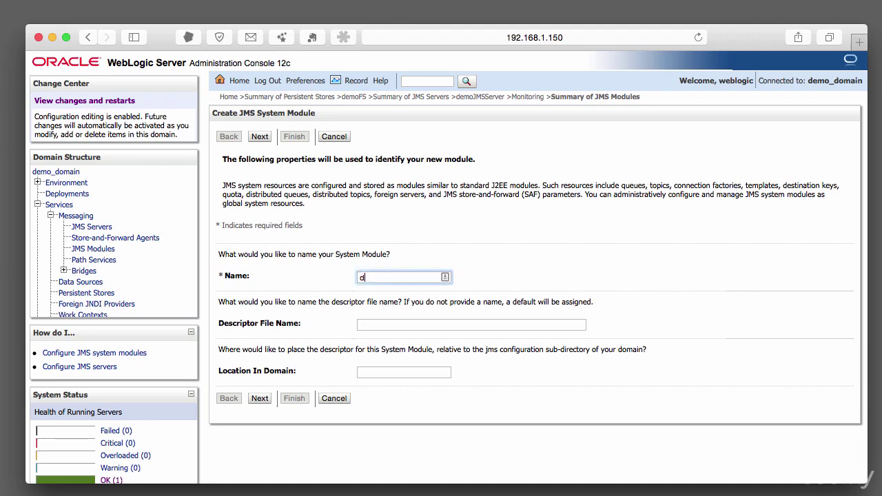
key("BackSpace")
key("BackSpace")
key("BackSpace")
key("BackSpace")
type("emoJMSModule")
key("Tab")
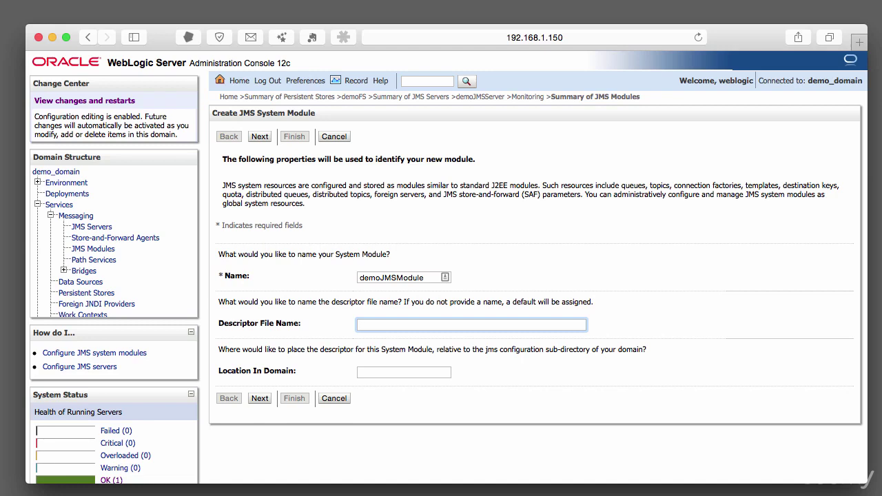
left_click(259, 399)
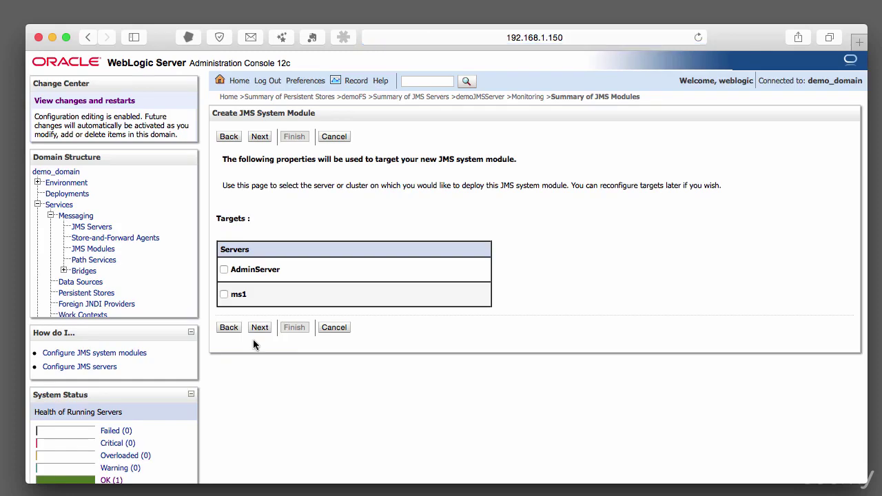
Target the new JMS module to AdminServer and finish creating it without adding resources
left_click(224, 270)
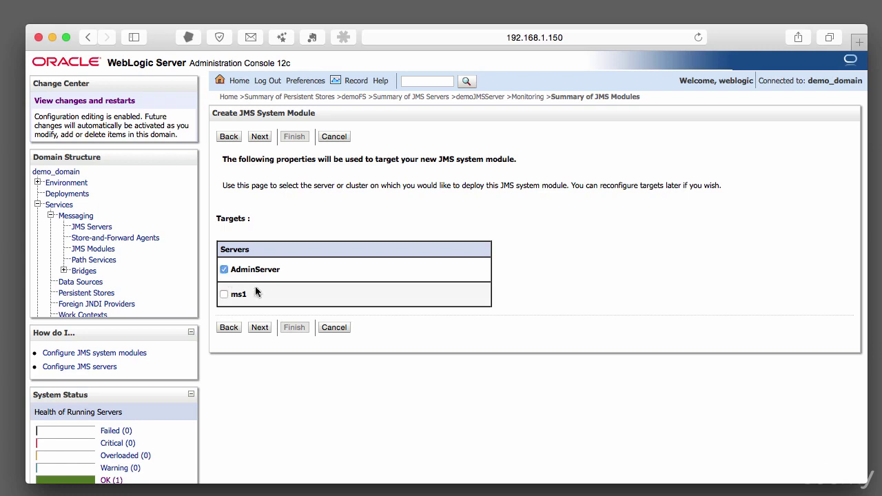
left_click(261, 328)
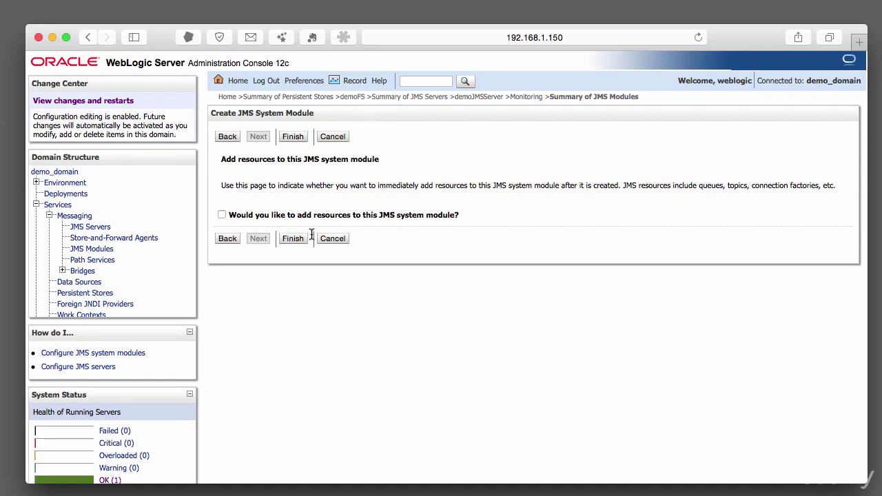
left_click(294, 238)
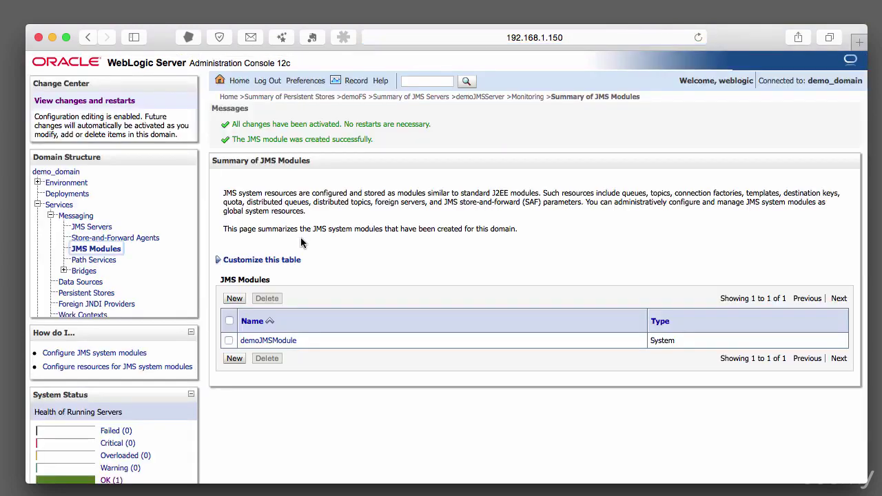
Open demoJMSModule and start creating a Connection Factory resource in it
left_click(283, 342)
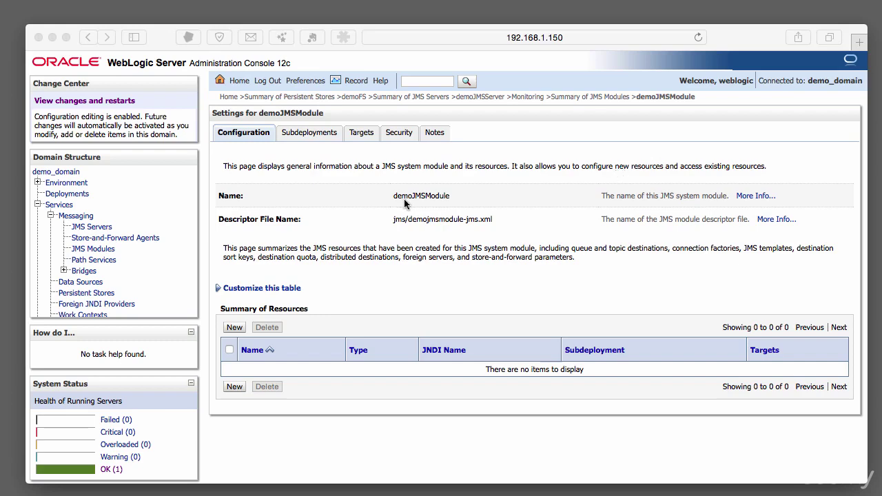
left_click(235, 328)
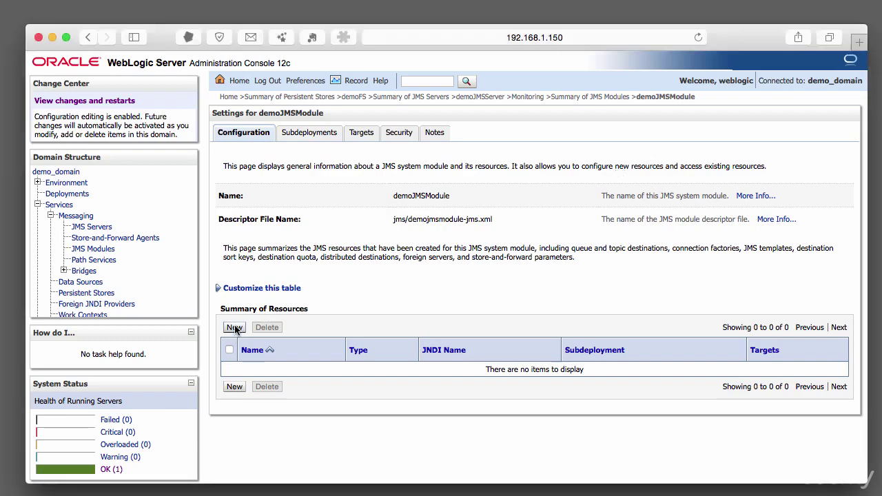
left_click(235, 328)
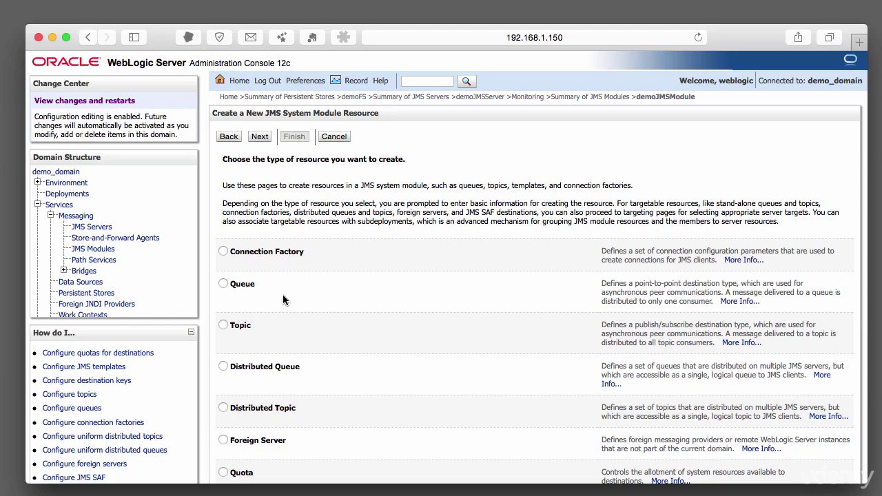
scroll(283, 300, "down", 5)
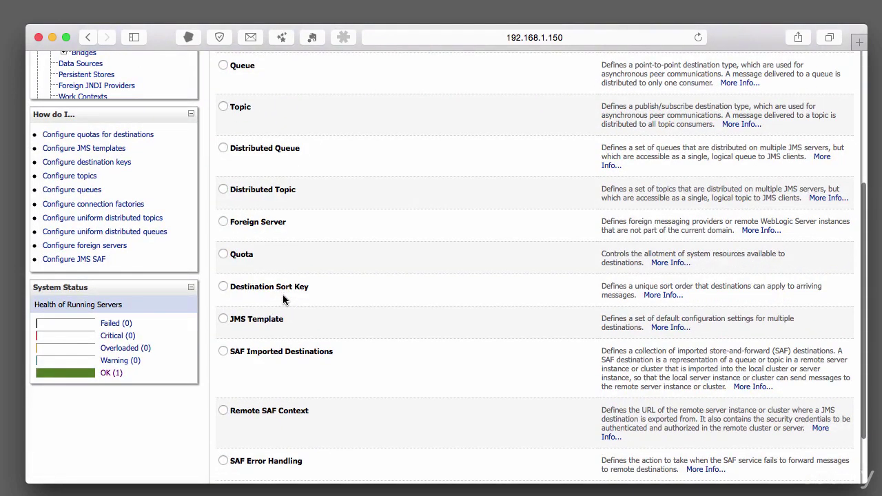
scroll(284, 296, "up", 5)
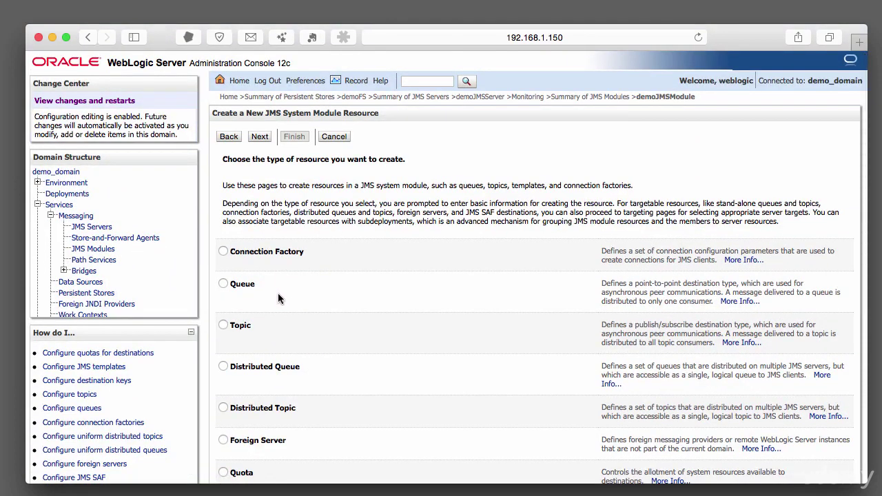
left_click(223, 251)
left_click(260, 138)
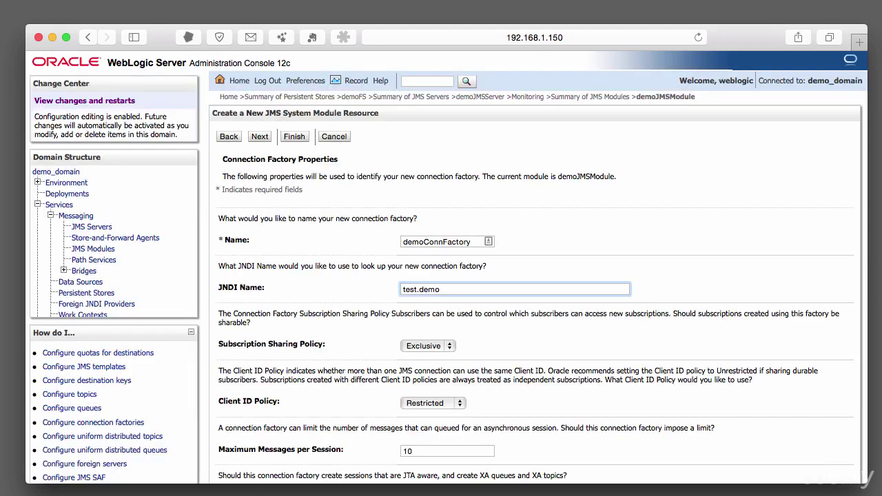
Create the connection factory demoConnFactory with JNDI name test.demoCF, keeping the Exclusive sharing policy and the default AdminServer target
type("CF")
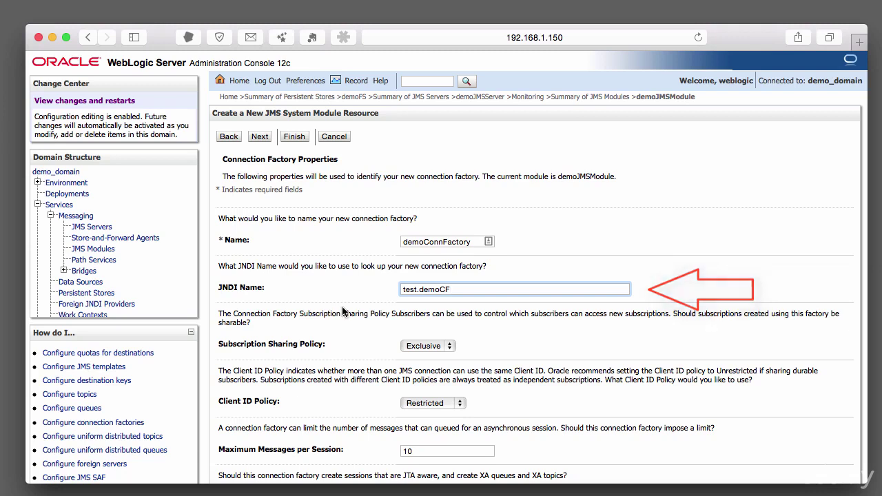
scroll(342, 306, "down", 3)
scroll(342, 306, "down", 2)
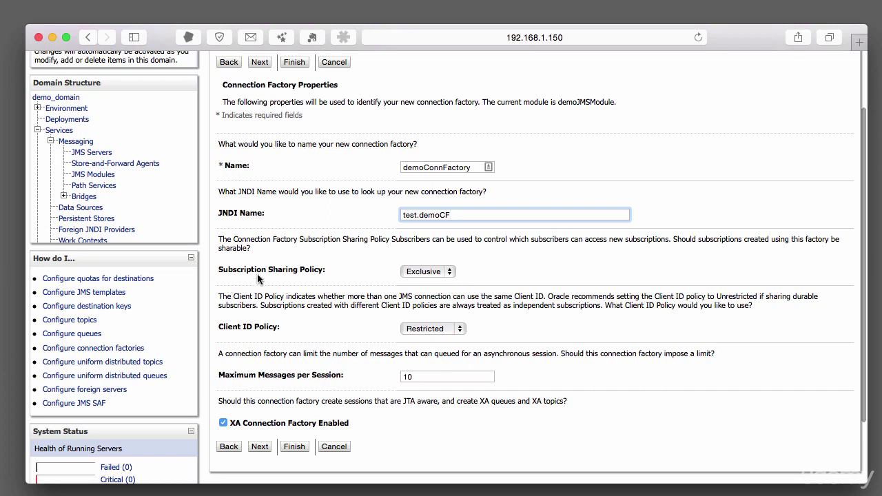
left_click(435, 270)
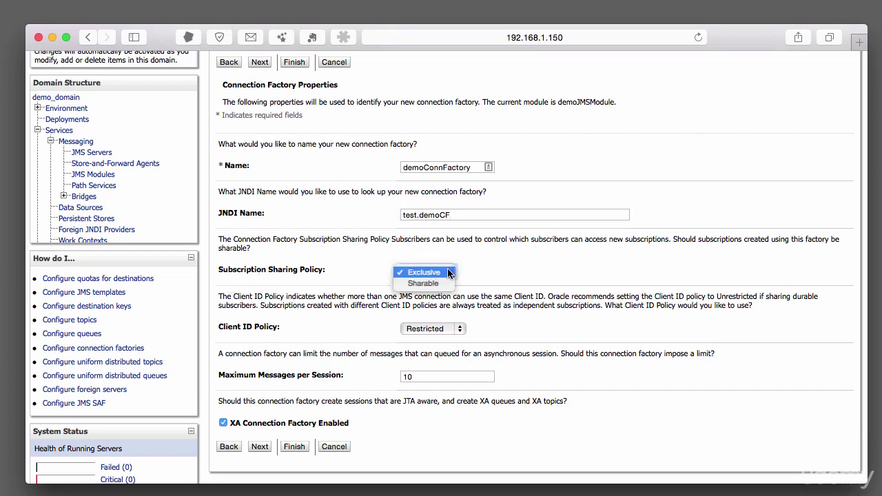
left_click(493, 260)
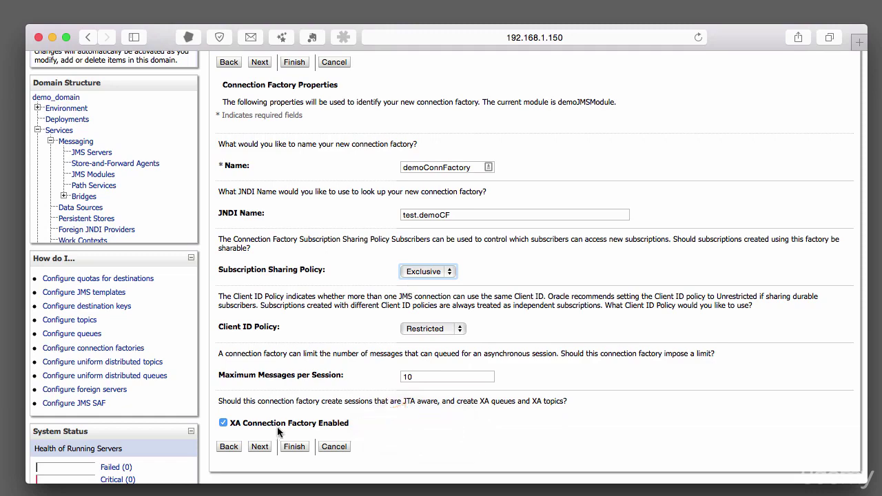
left_click(260, 448)
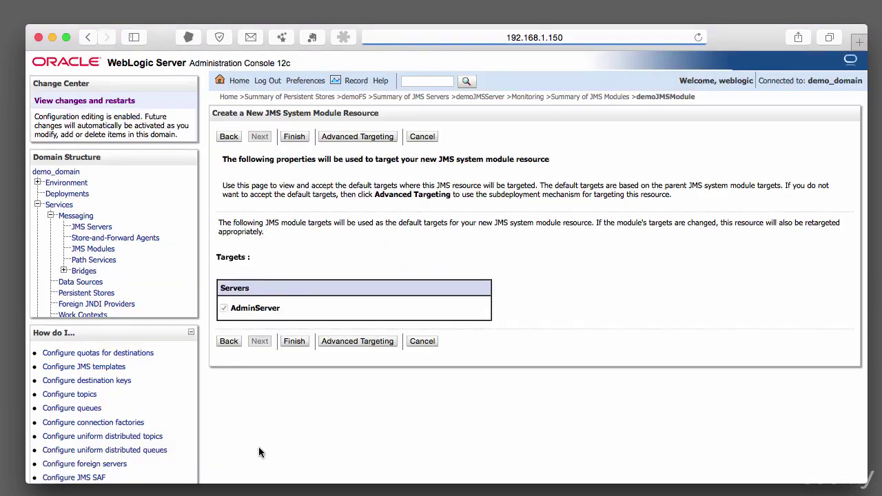
left_click(295, 342)
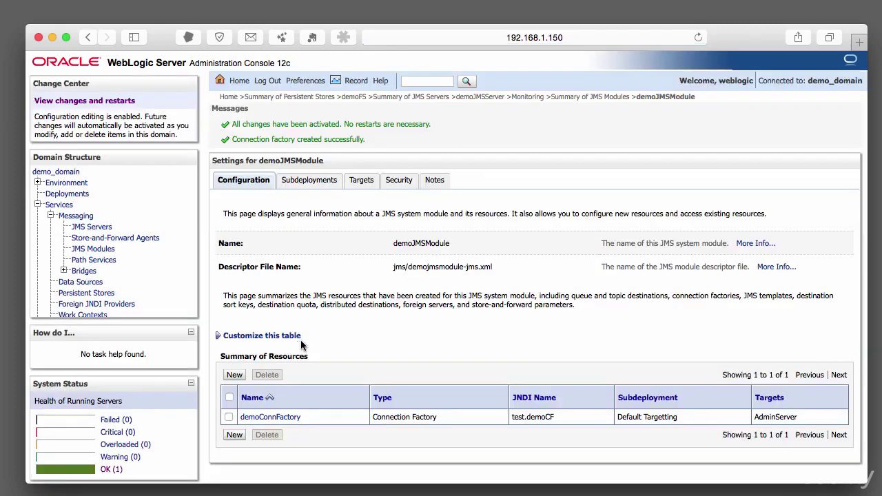
Start a new Queue resource in demoJMSModule and name it demoQueue
scroll(301, 345, "down", 2)
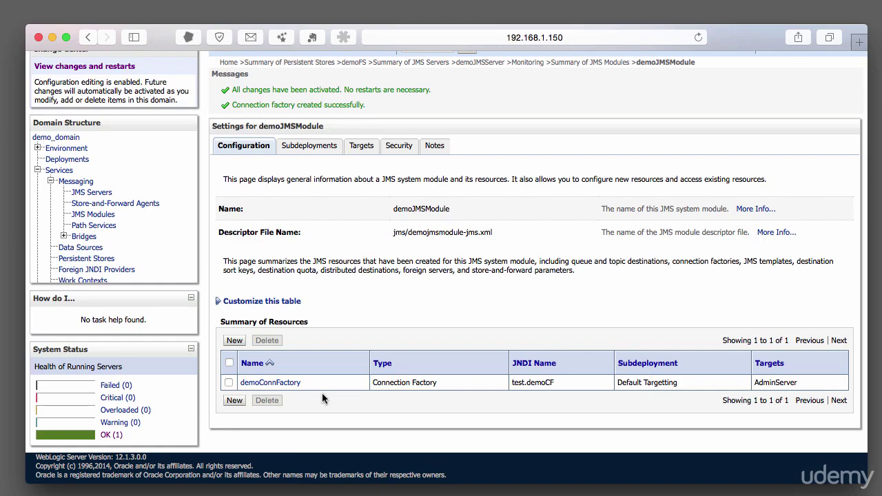
left_click(235, 400)
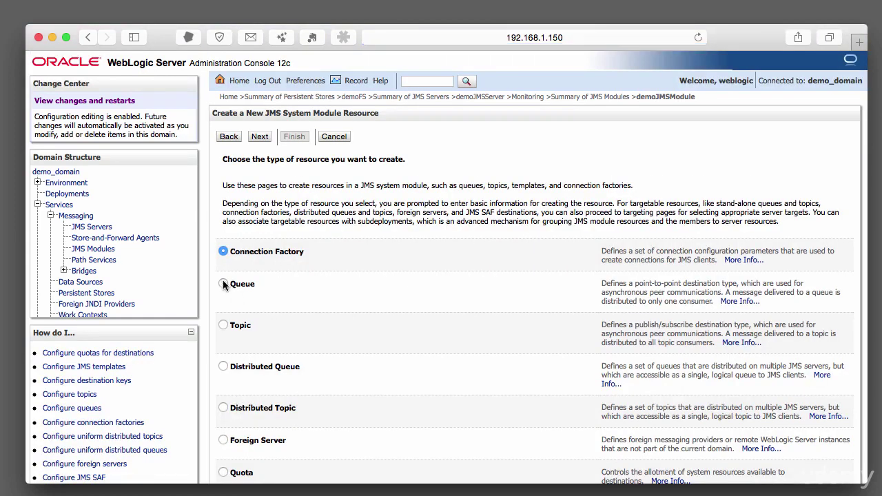
left_click(224, 284)
left_click(260, 135)
left_click_drag(366, 239, 307, 241)
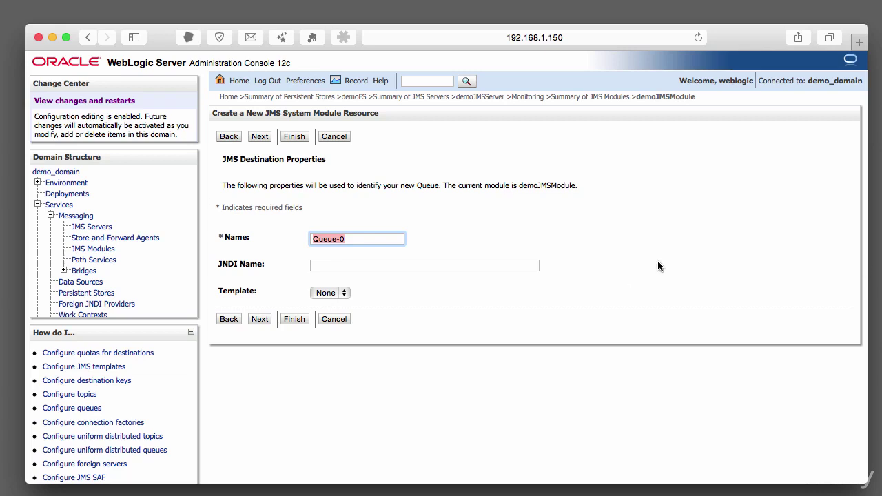
type("demoQueue")
key("Tab")
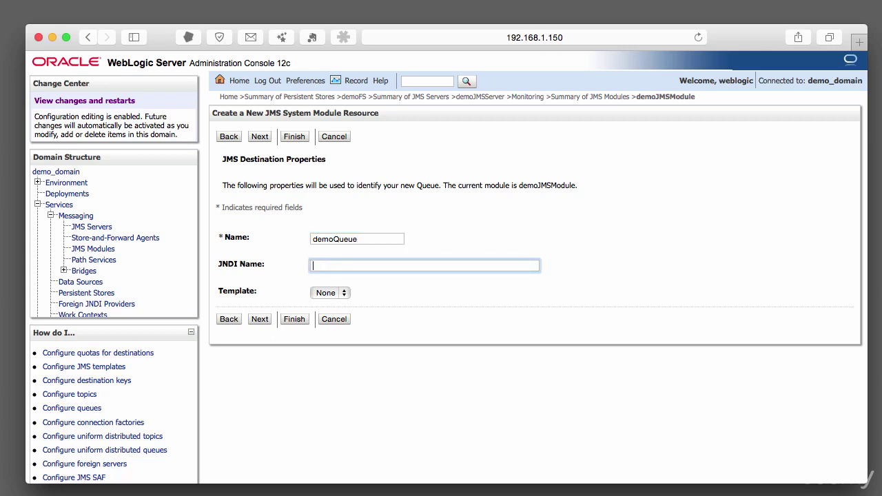
Set the queue's JNDI name to test.demoQueue, leave the template as None, and proceed to targeting
type("test.Demo")
key("BackSpace")
key("BackSpace")
key("BackSpace")
key("BackSpace")
key("BackSpace")
type("demoQueue")
left_click(267, 320)
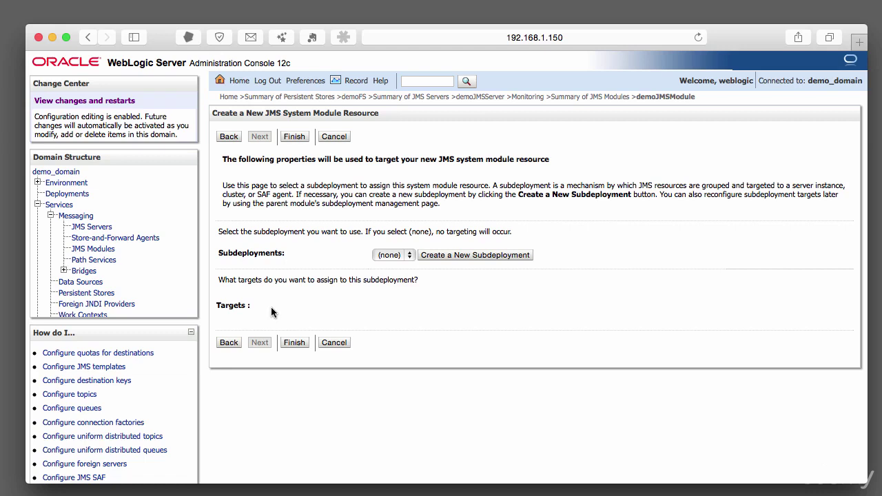
Create a new subdeployment named demoSubdeployment for the queue
left_click(509, 254)
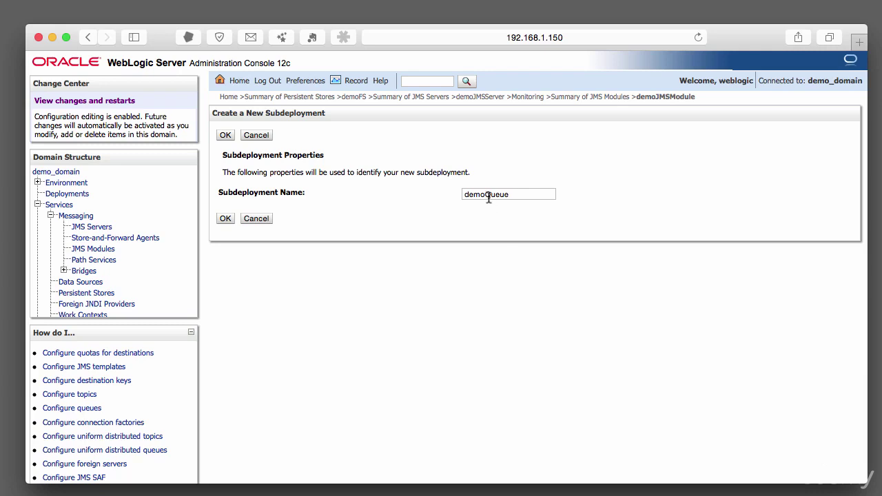
left_click_drag(486, 197, 526, 198)
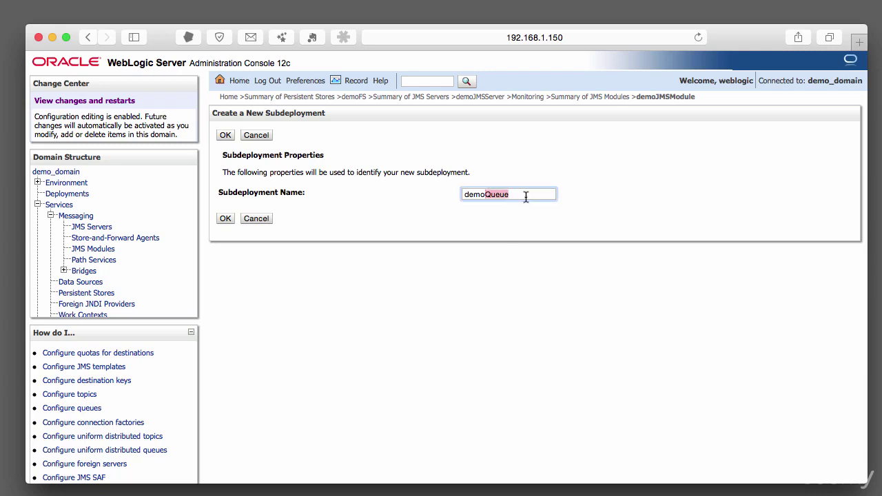
type("Subdeployment")
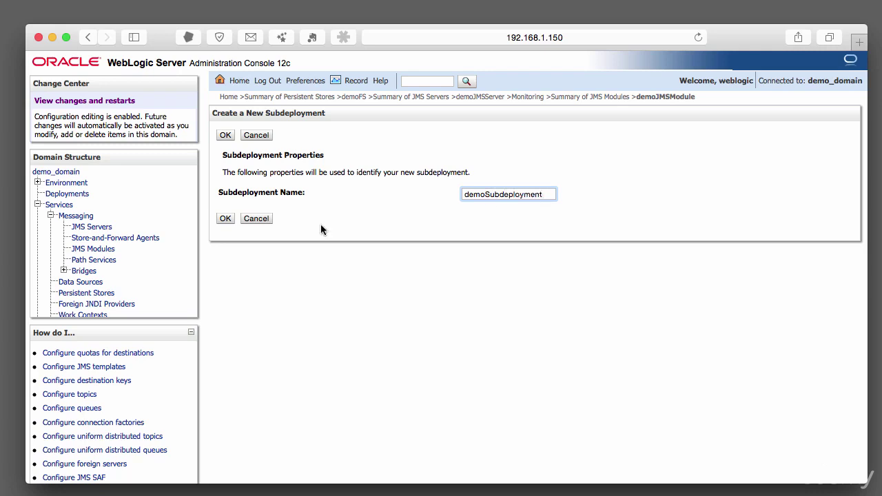
left_click(225, 218)
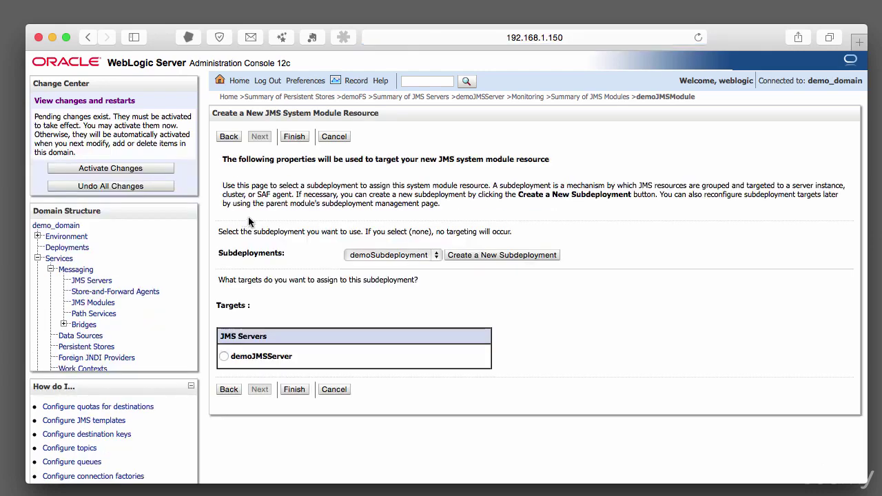
Keep demoSubdeployment selected, target it to demoJMSServer, and finish creating the queue
left_click(389, 257)
left_click(391, 259)
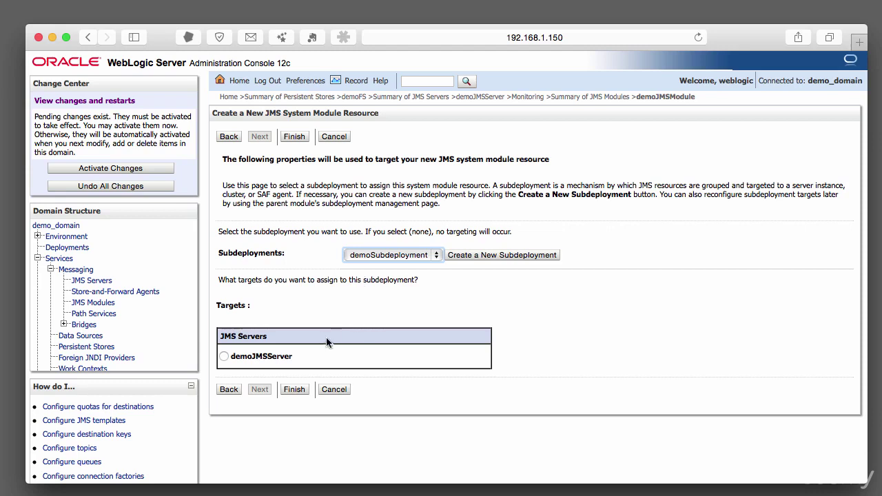
left_click(224, 358)
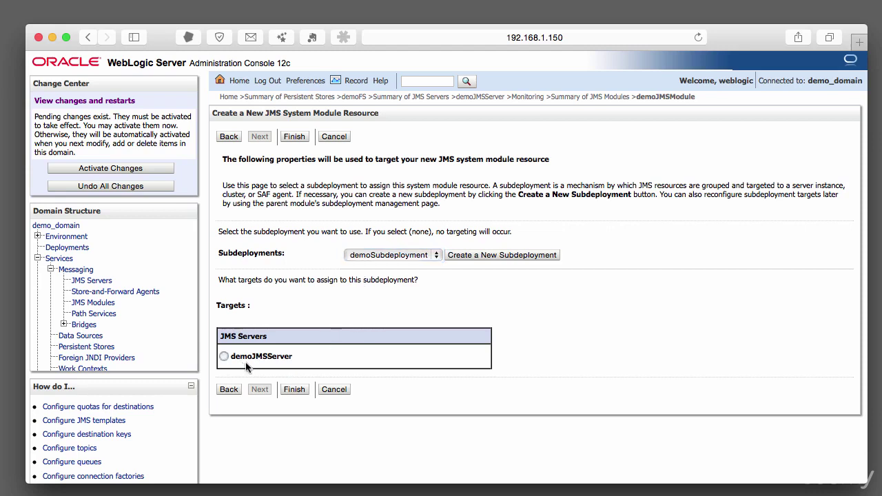
left_click(292, 390)
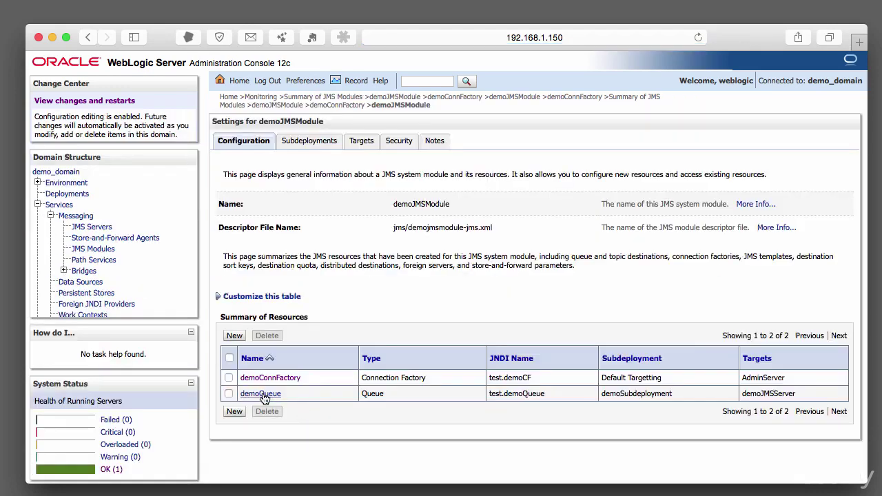
Open the monitoring page of demoQueue and select the demoJMSModule!demoQueue destination
left_click(264, 395)
scroll(267, 393, "down", 1)
left_click(297, 137)
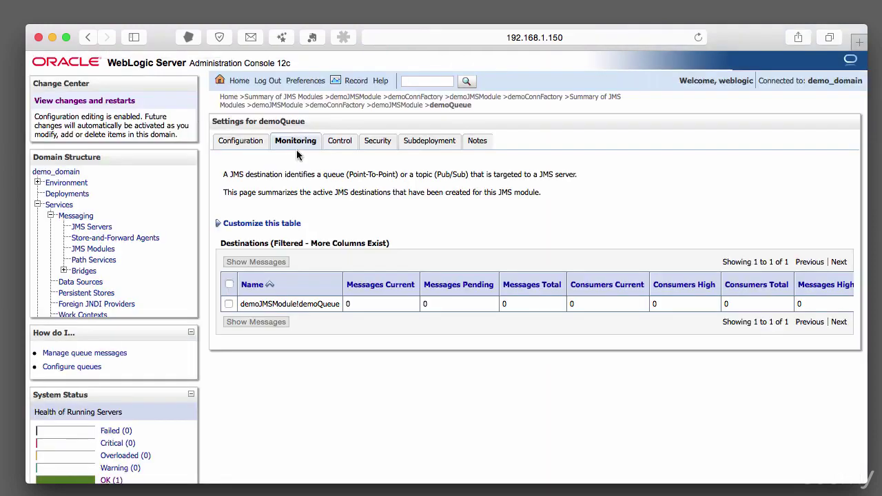
scroll(335, 177, "down", 2)
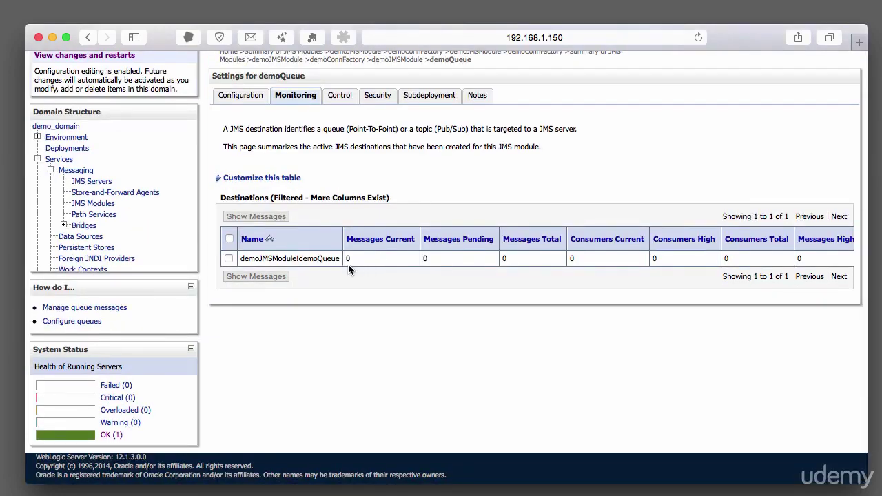
scroll(230, 260, "right", 1)
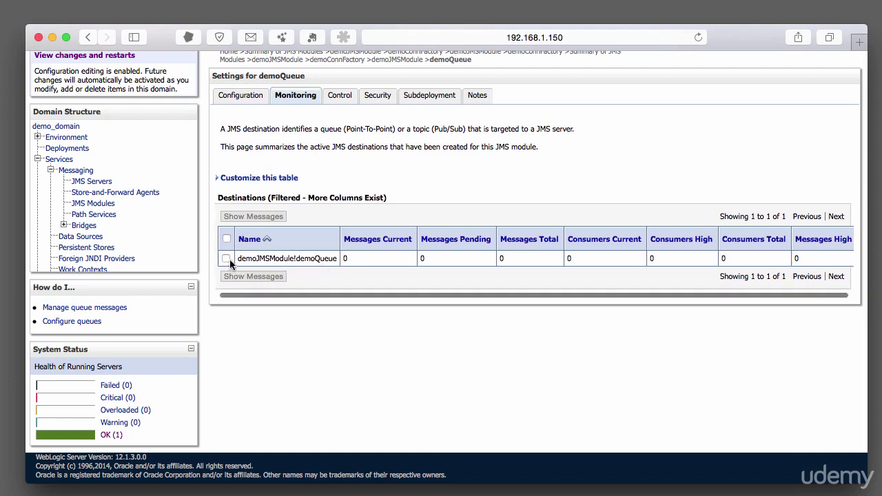
left_click(227, 258)
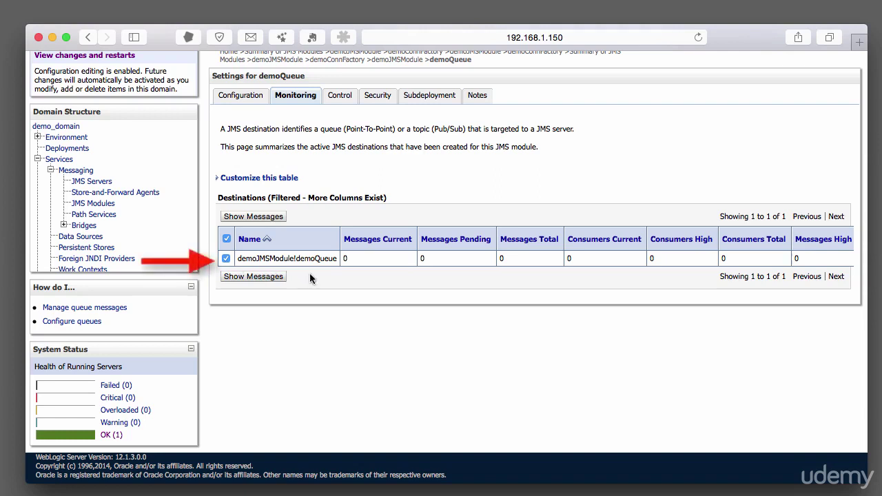
Show the messages of the selected destination and start a new message with type text and delivery mode Persistent
left_click(272, 276)
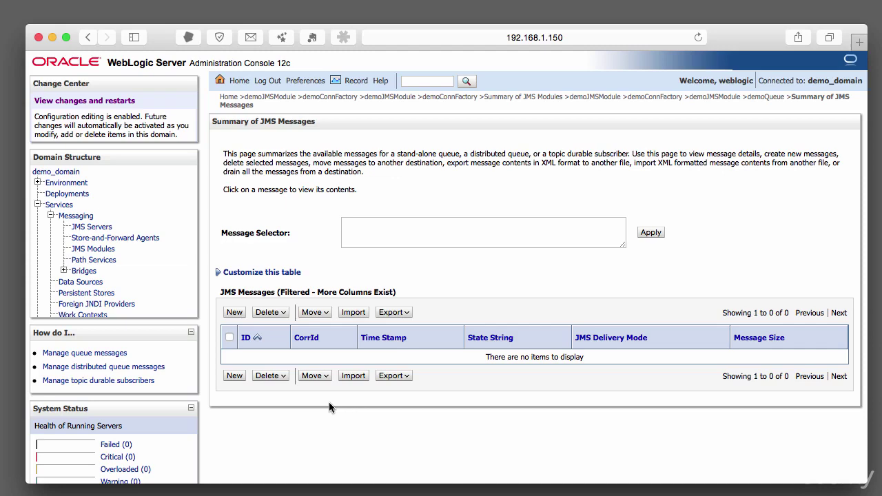
left_click(234, 376)
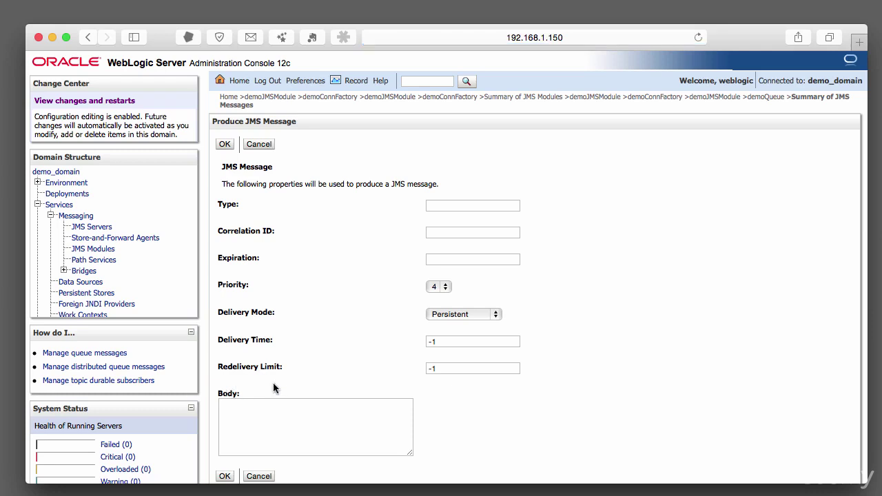
scroll(318, 335, "down", 2)
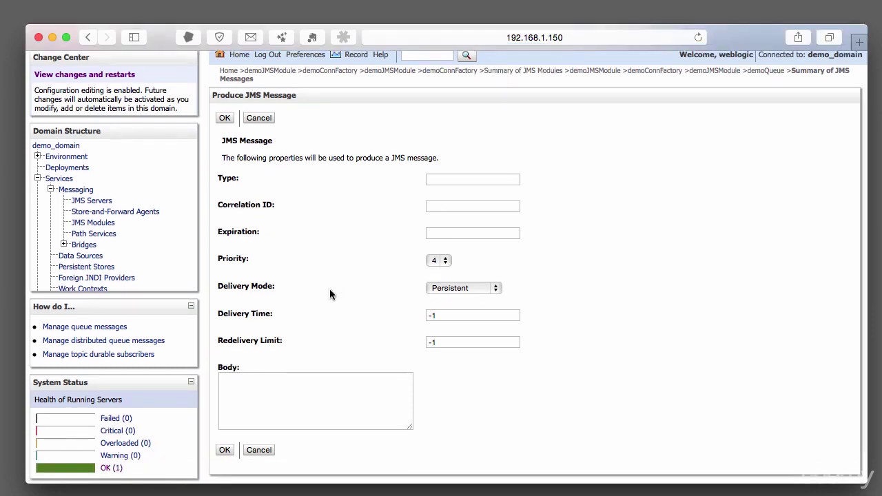
left_click(449, 180)
type("text")
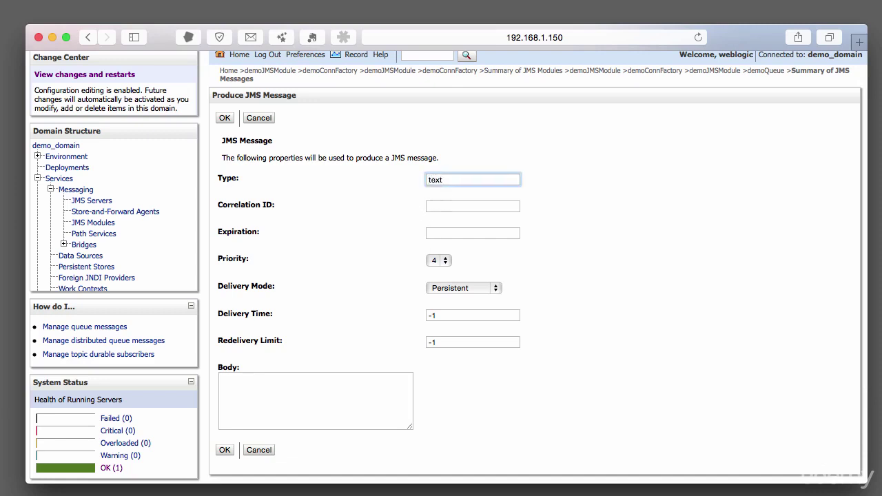
left_click(491, 289)
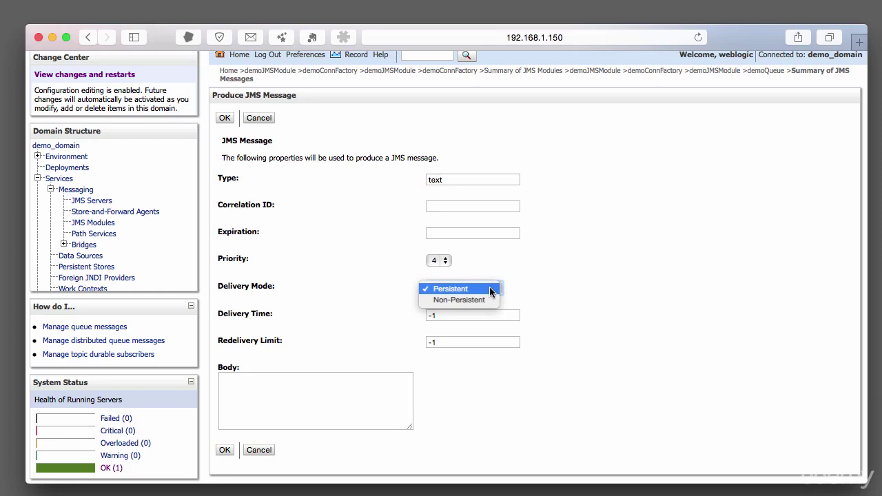
left_click(491, 290)
Enter "This is a test message!" as the message body and submit the message to the queue
left_click(371, 386)
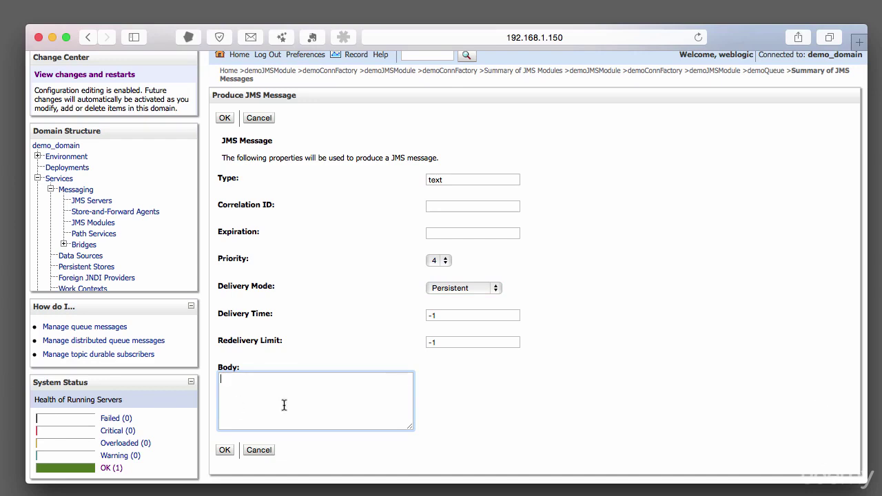
type("This is a test message")
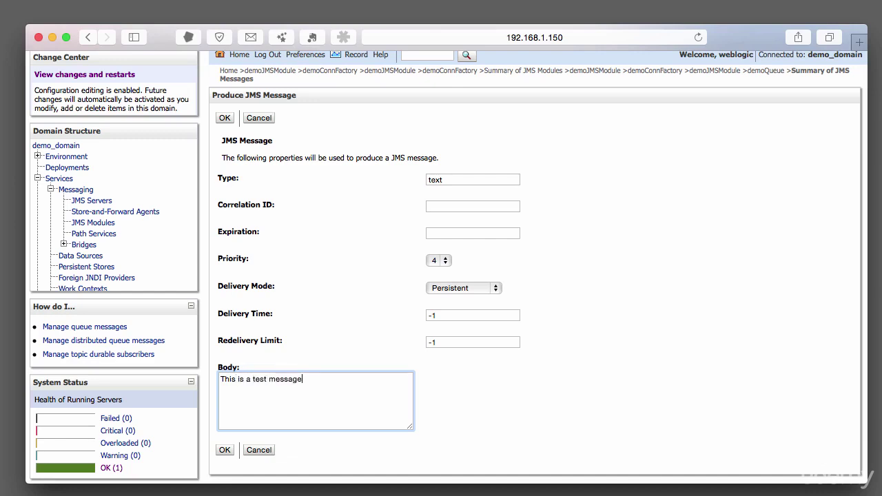
type("!")
left_click(226, 450)
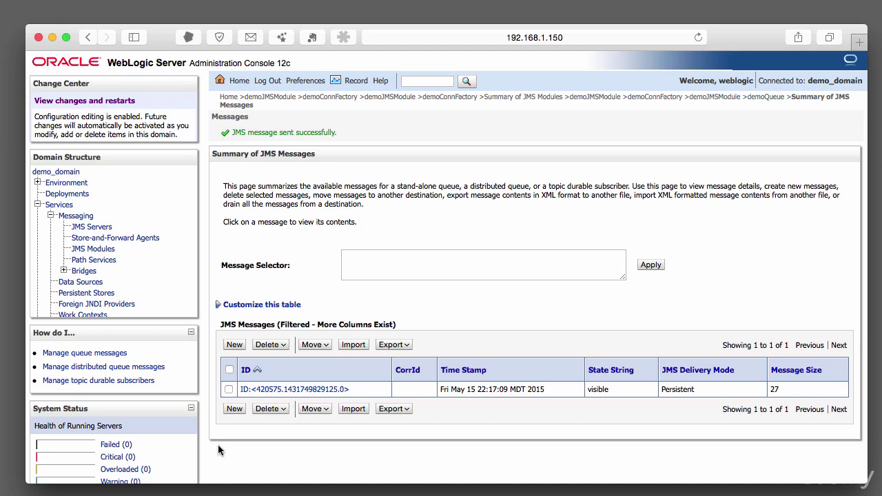
View the details of the submitted message and return to the monitoring page of demoQueue
left_click(282, 389)
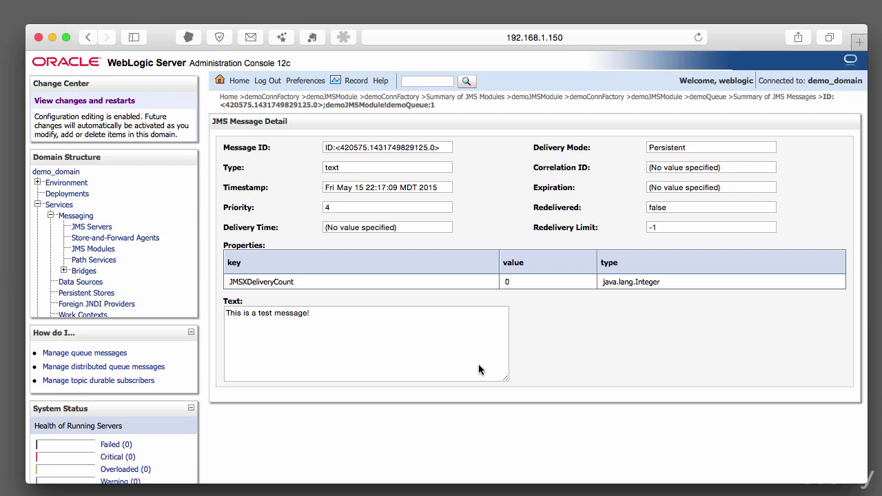
left_click(713, 98)
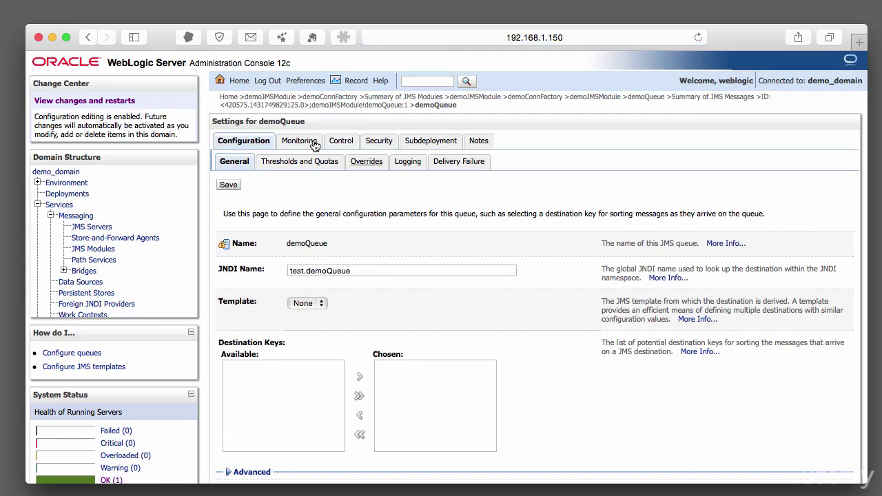
left_click(306, 142)
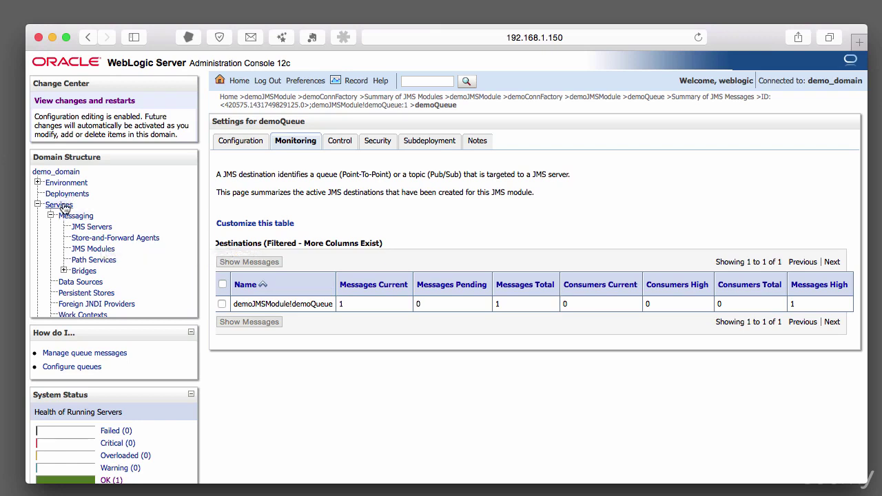
Open the demoFS persistent store and examine its monitoring statistics and its connections
left_click(91, 293)
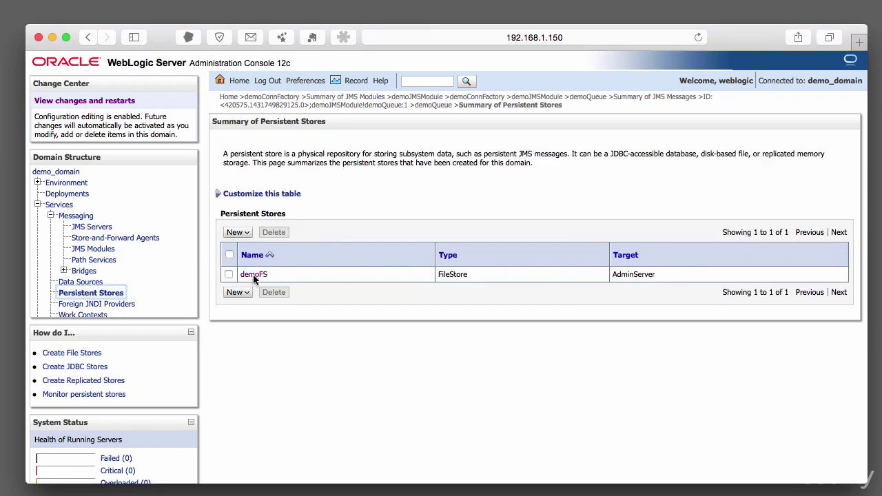
left_click(254, 275)
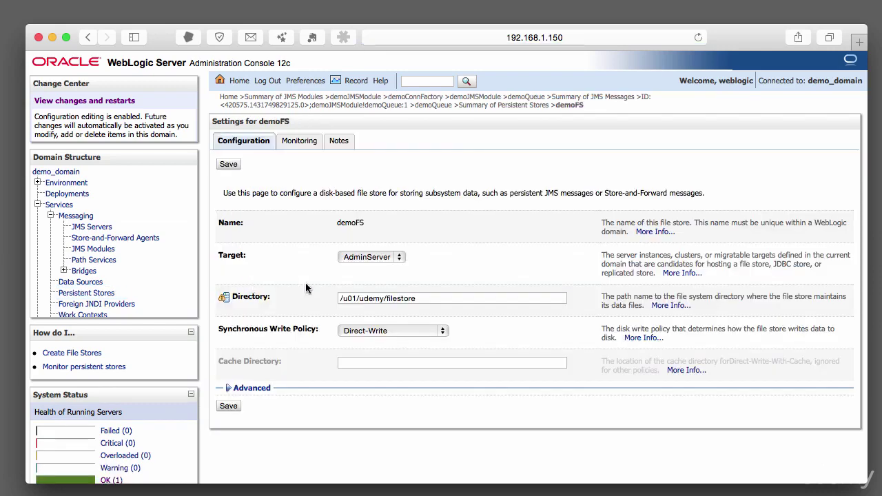
left_click(292, 139)
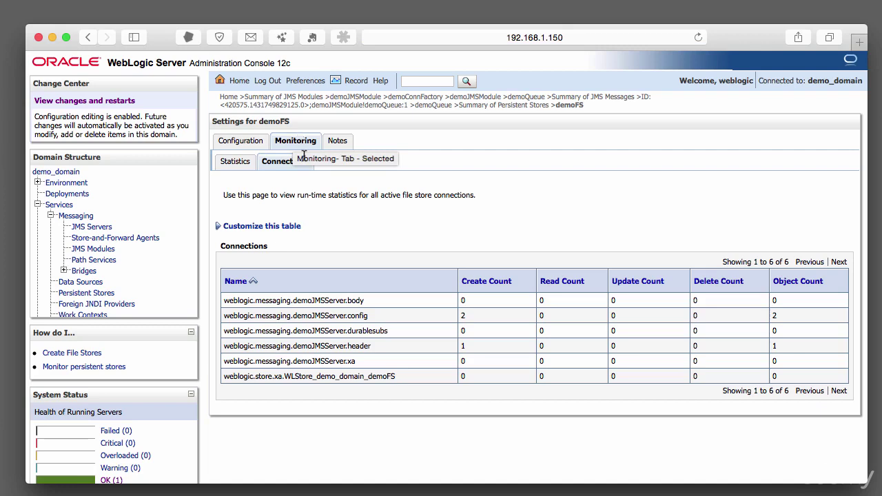
left_click(242, 167)
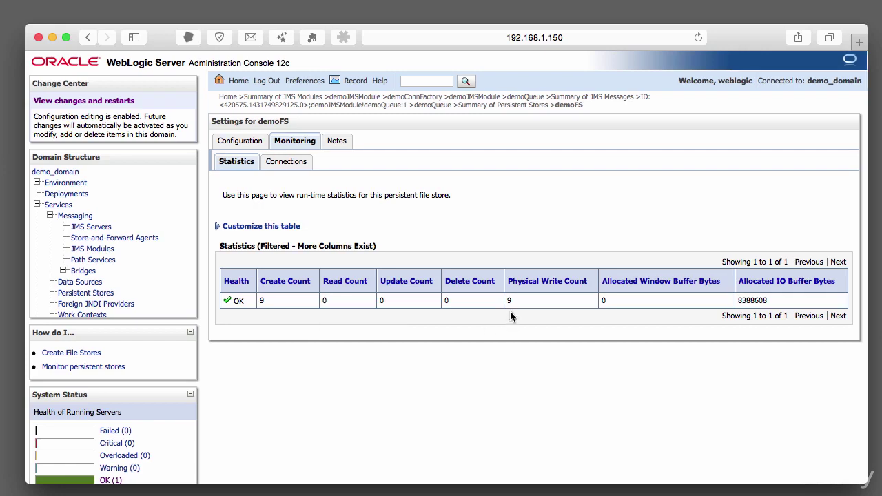
scroll(511, 312, "down", 1)
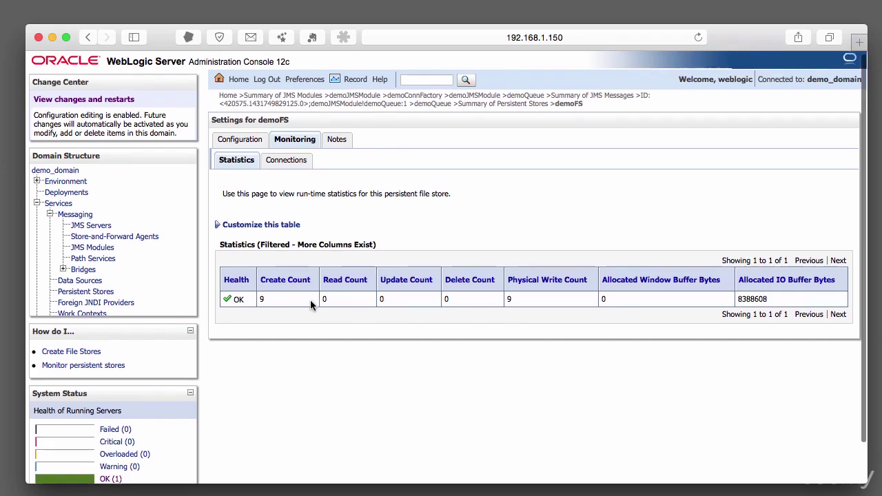
left_click(293, 162)
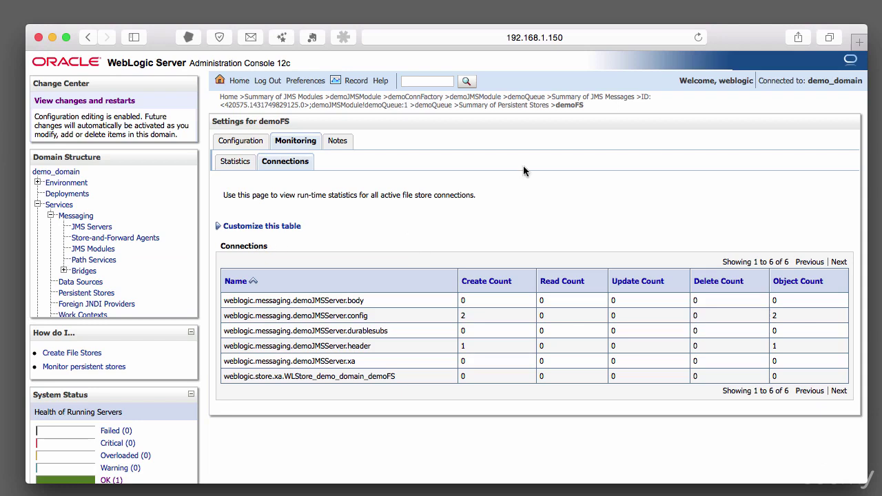
Show the messages of demoJMSModule!demoQueue from the queue's monitoring page and delete all of them
left_click(434, 105)
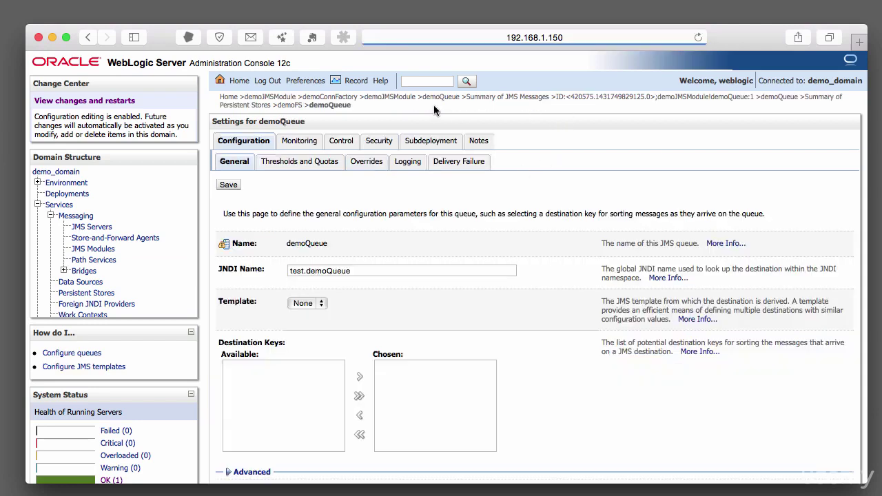
left_click(308, 141)
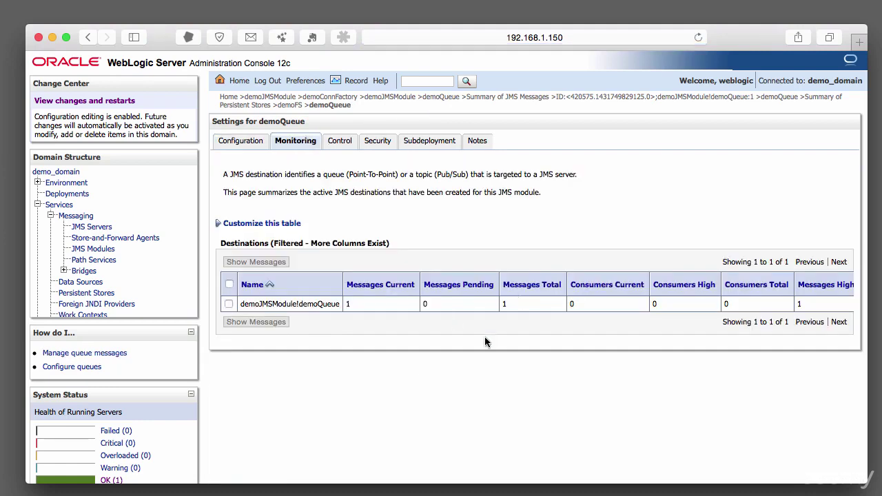
left_click(229, 304)
left_click(248, 322)
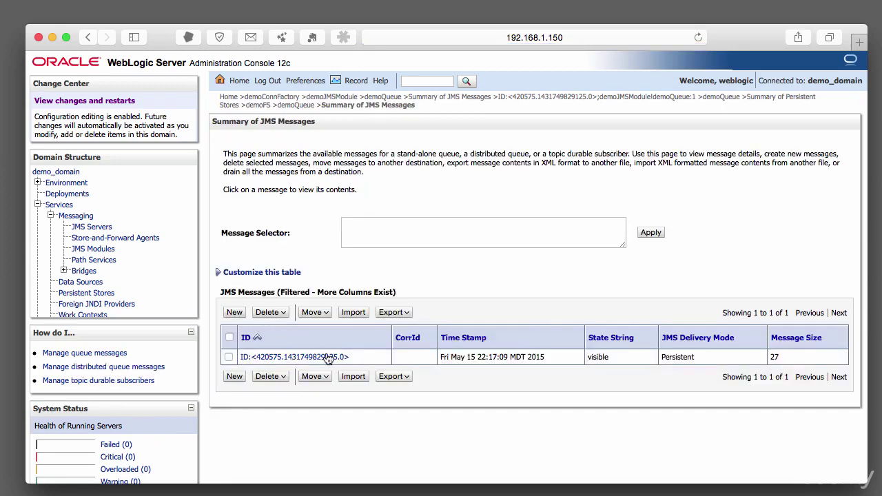
left_click(230, 357)
left_click(394, 376)
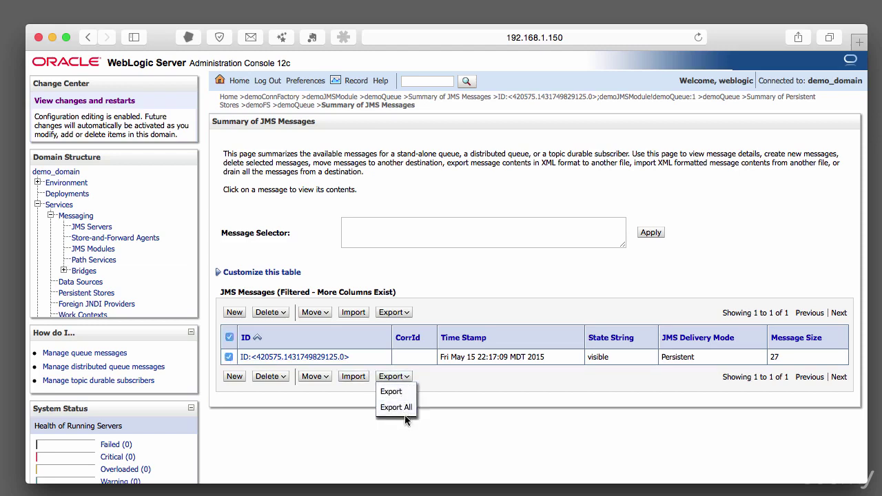
left_click(479, 387)
left_click(280, 377)
left_click(280, 399)
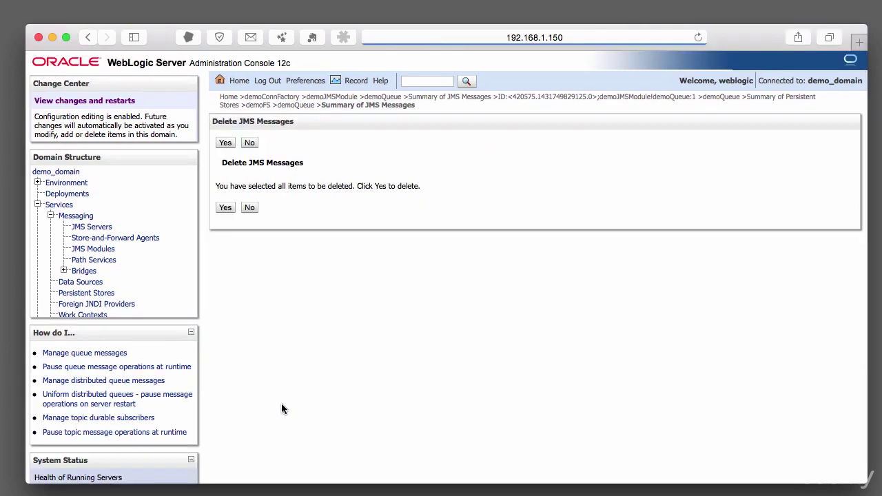
left_click(227, 208)
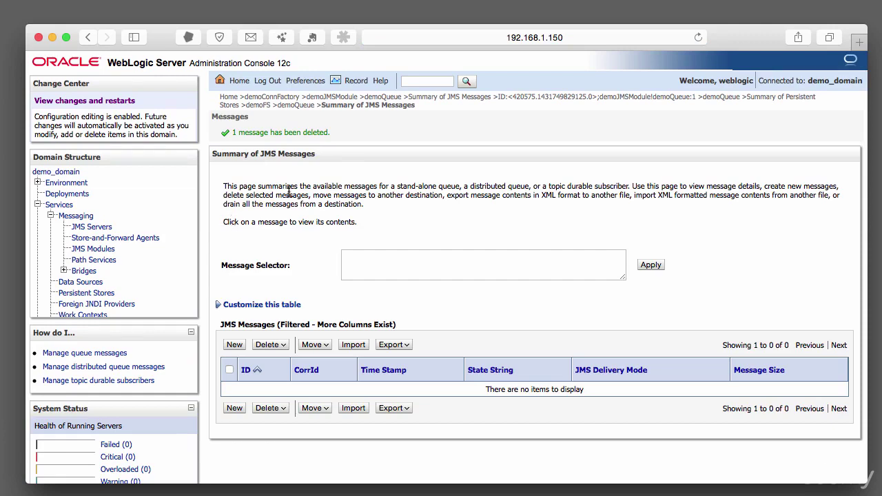
Open the control page of demoQueue and pause production for the demoJMSModule!demoQueue destination
left_click(306, 106)
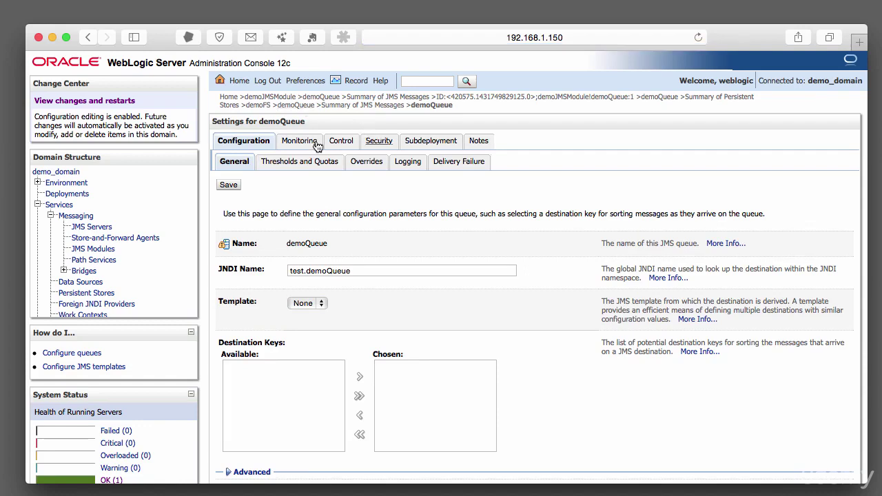
left_click(339, 142)
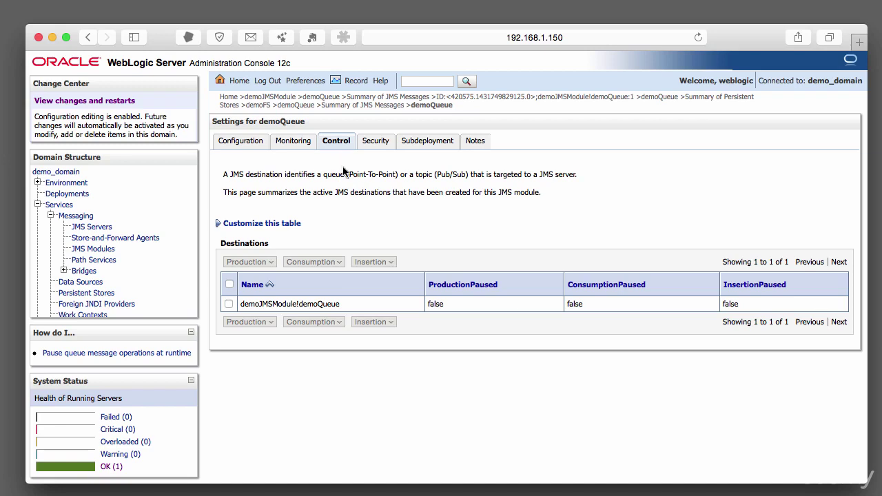
left_click(229, 304)
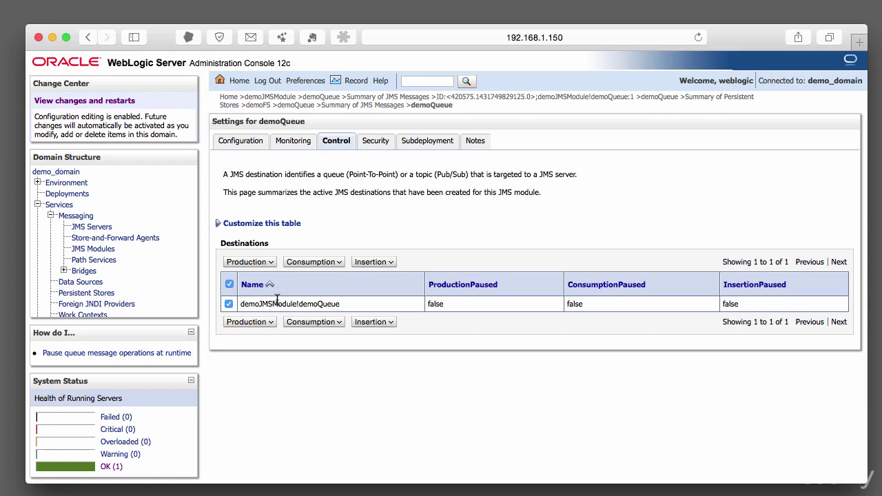
left_click(269, 321)
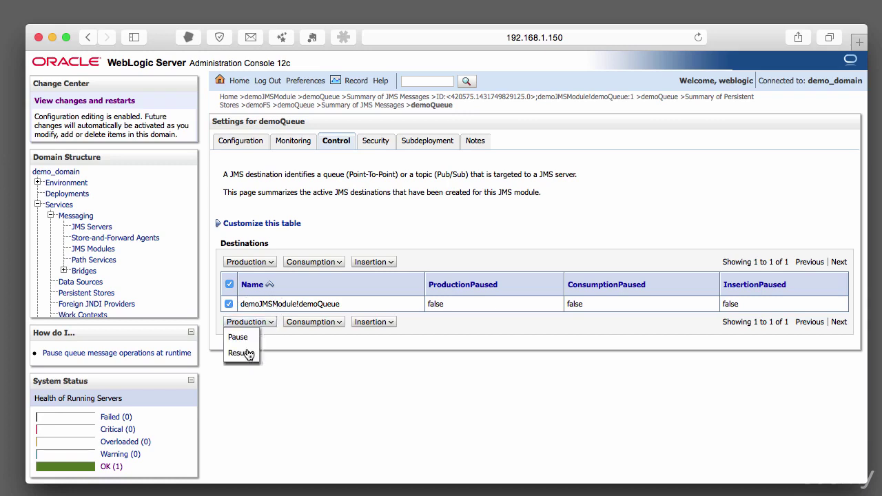
left_click(242, 339)
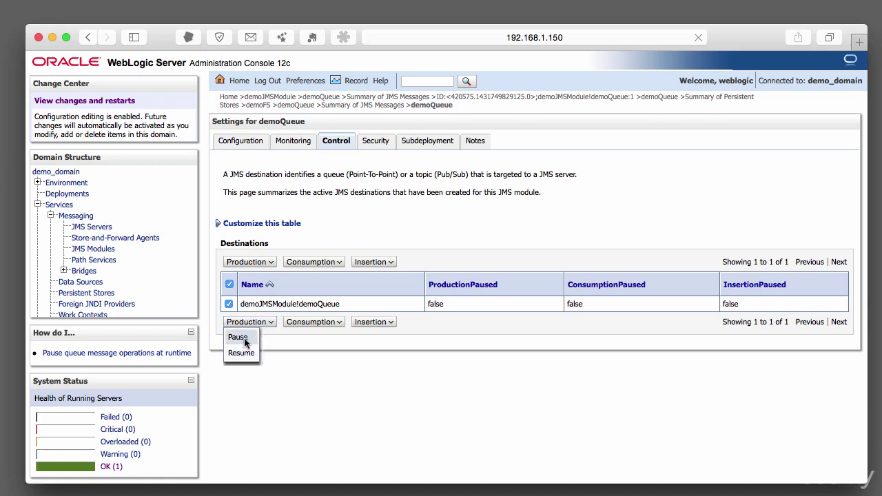
left_click(225, 226)
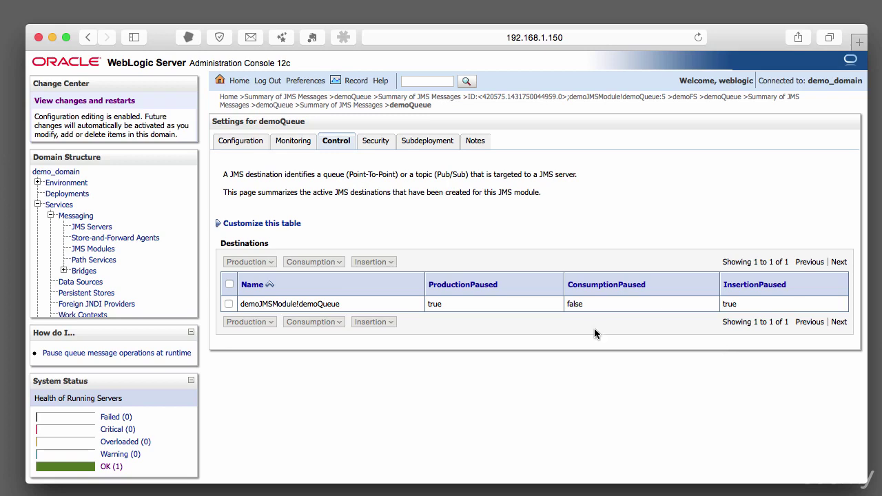
Try to pause insertion for the demoJMSModule!demoQueue destination and check its InsertionPaused value
left_click(229, 304)
left_click(366, 323)
left_click(366, 338)
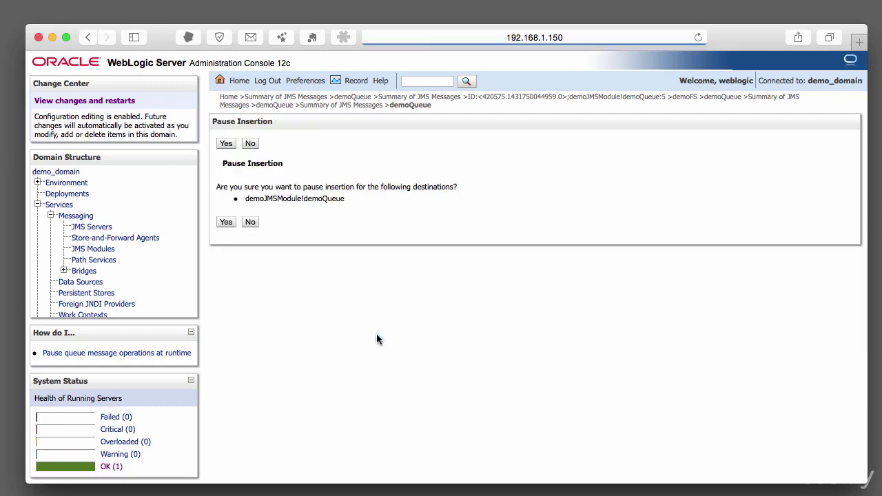
left_click(225, 222)
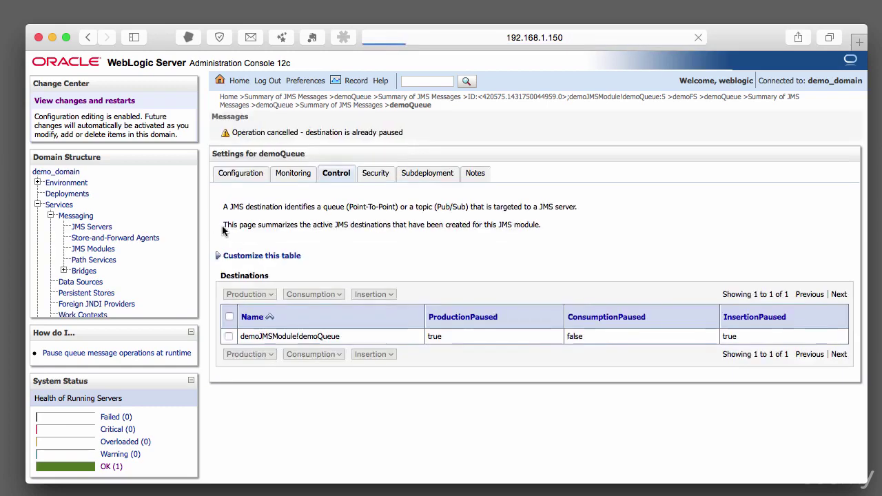
double_click(729, 337)
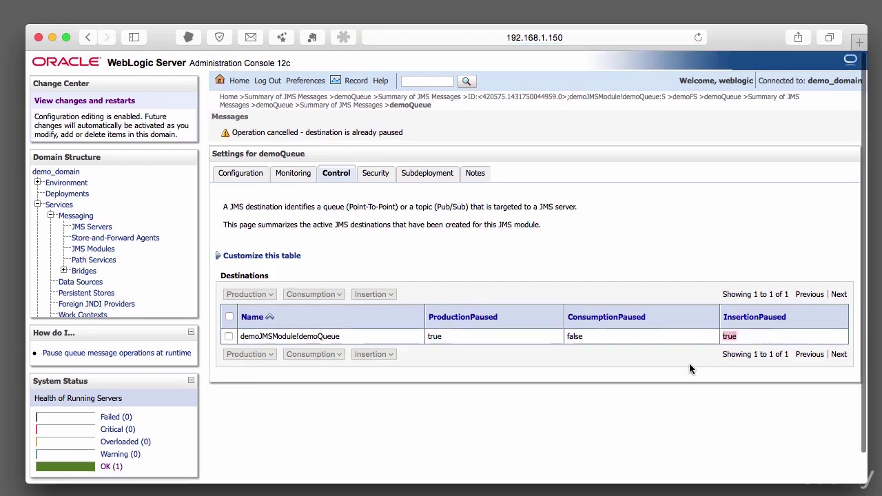
left_click(689, 364)
Return to demoQueue's monitoring page and show the messages of the demoJMSModule!demoQueue destination
left_click(710, 95)
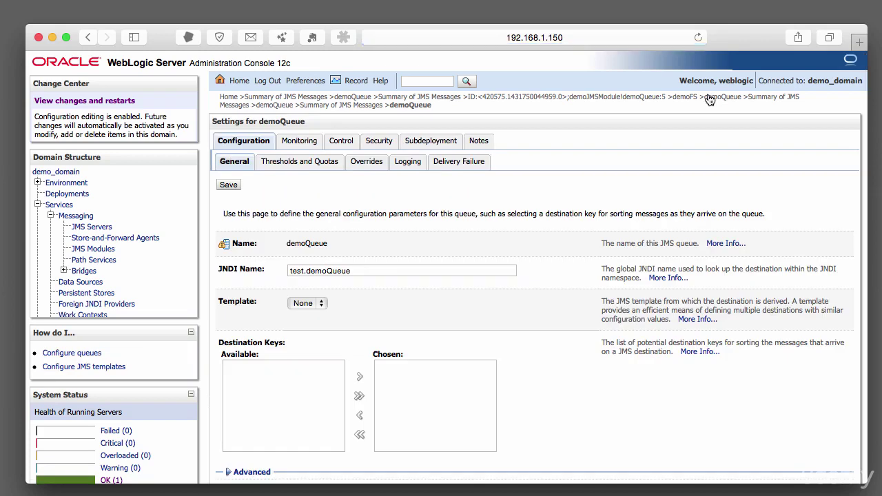
left_click(299, 143)
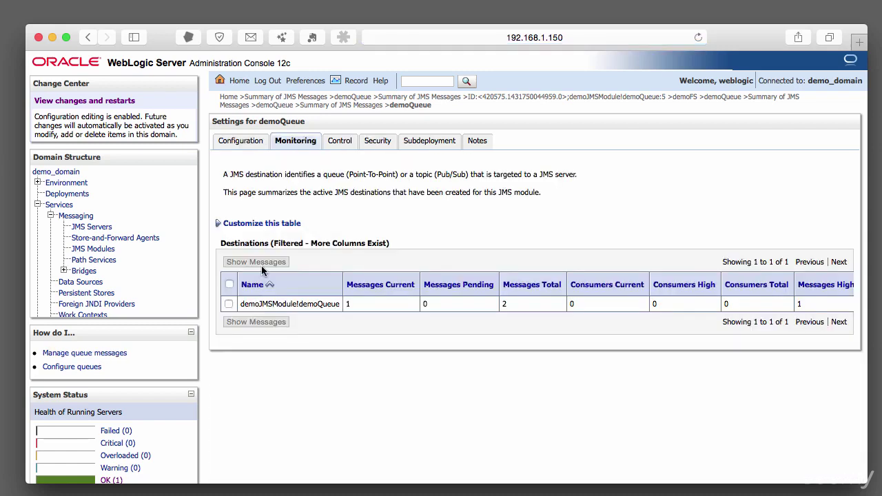
left_click(228, 304)
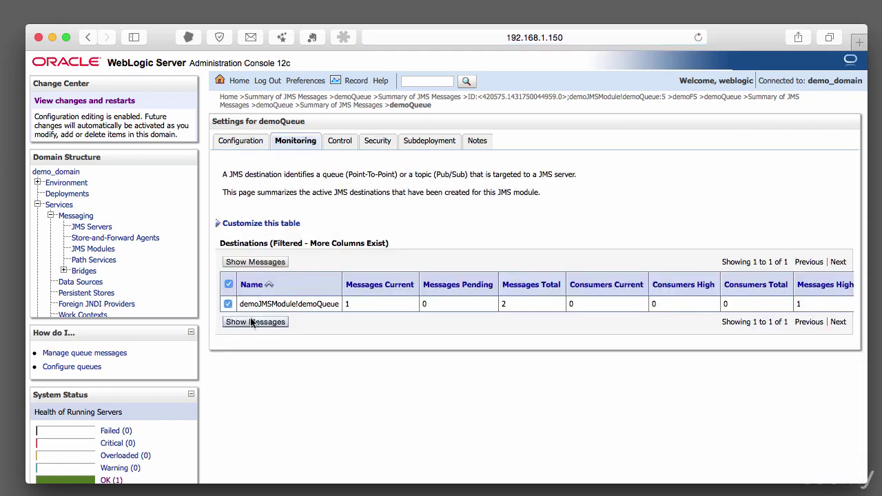
left_click(254, 323)
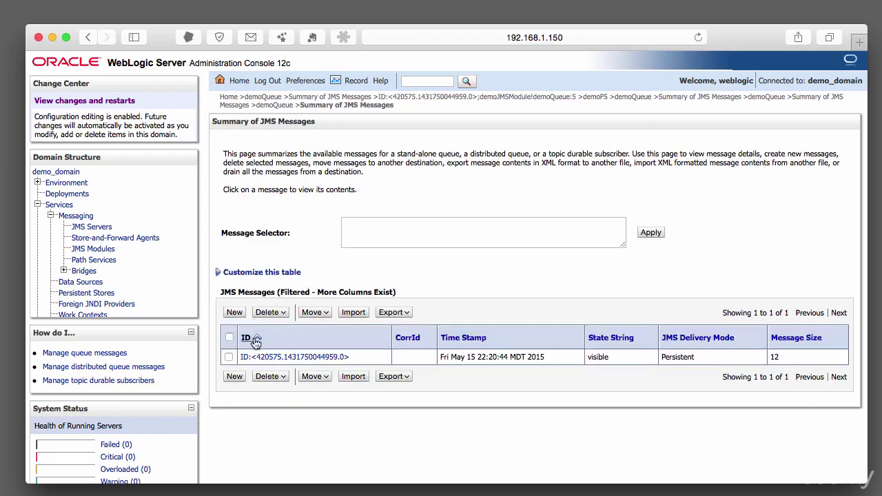
Try to send a new message with type text and body "asdfasdfasfd" to the paused queue
left_click(235, 376)
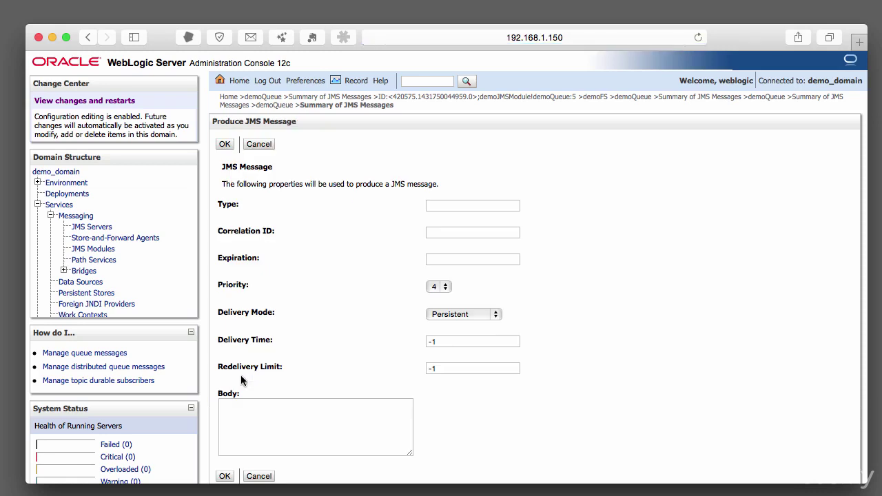
left_click(453, 208)
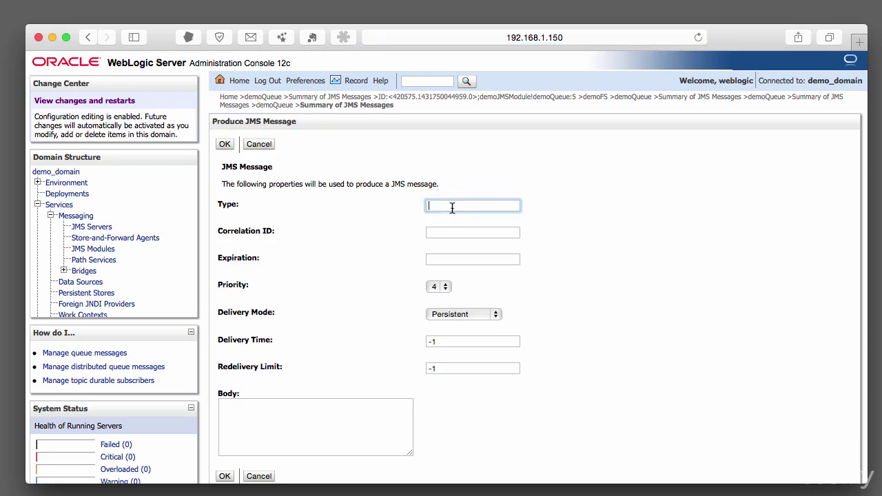
type("text")
left_click(302, 421)
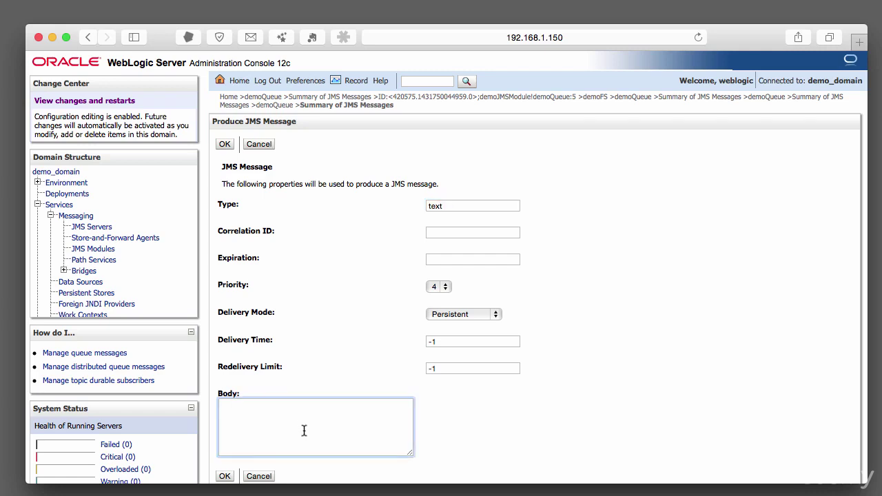
type("asdfasdfasfd")
left_click(227, 476)
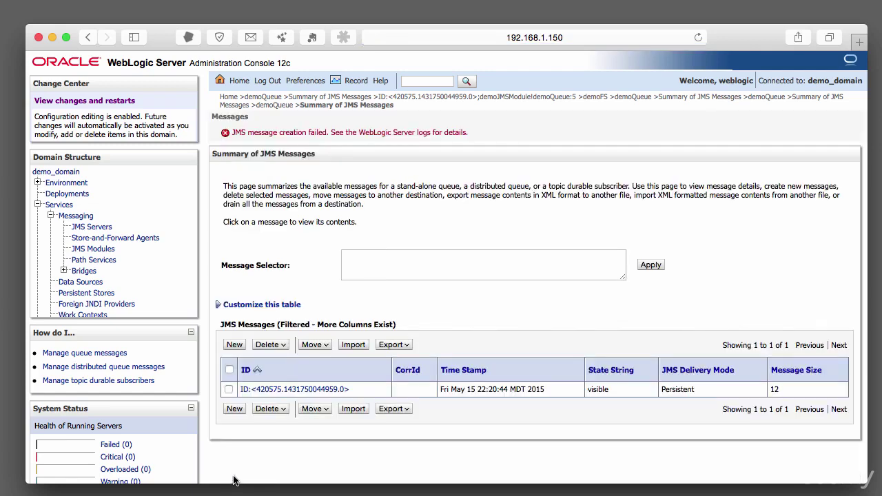